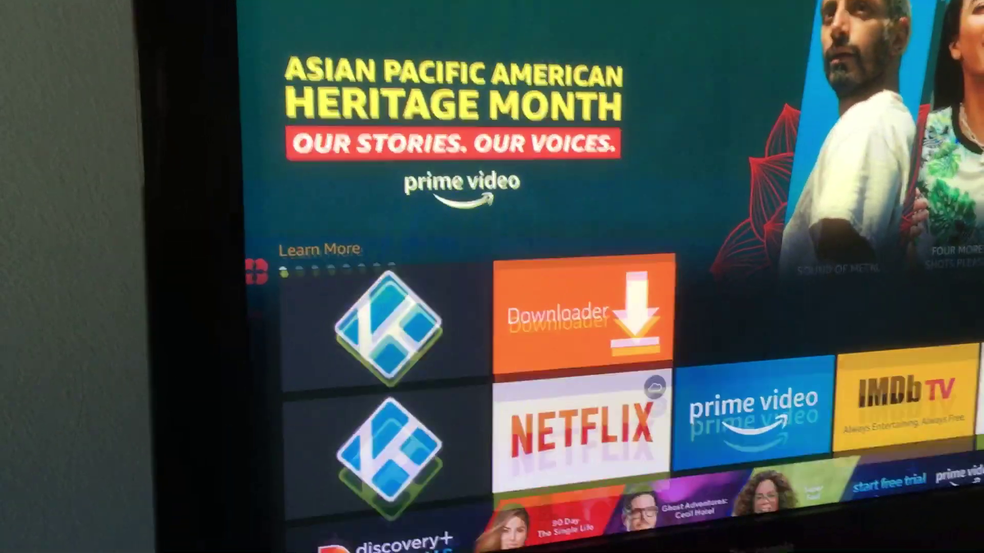
# Focus the Kodi tile in the Fire TV home screen's Recent row.
pyautogui.press('Down')
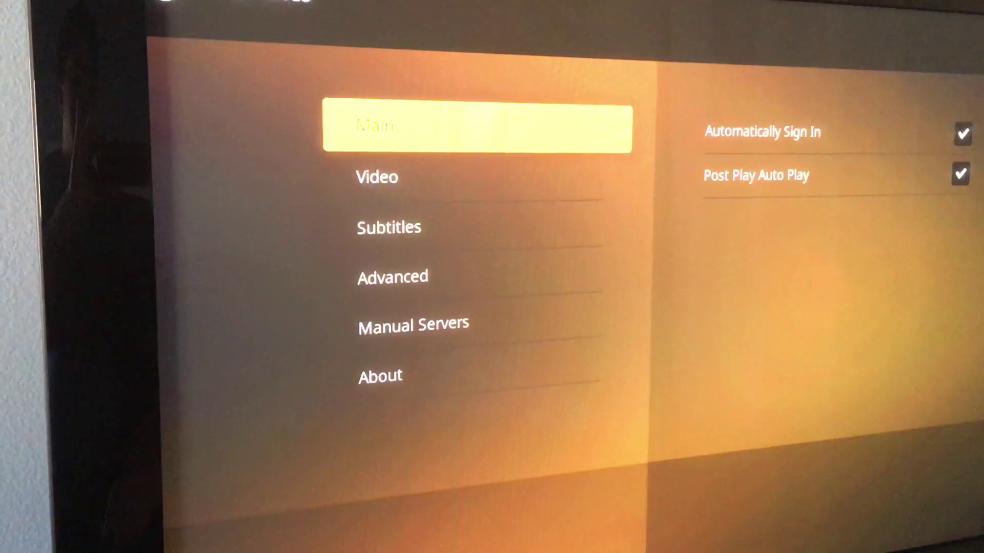
# Leave the Plex settings and return to the Plex Discovery home screen.
pyautogui.press('Escape')
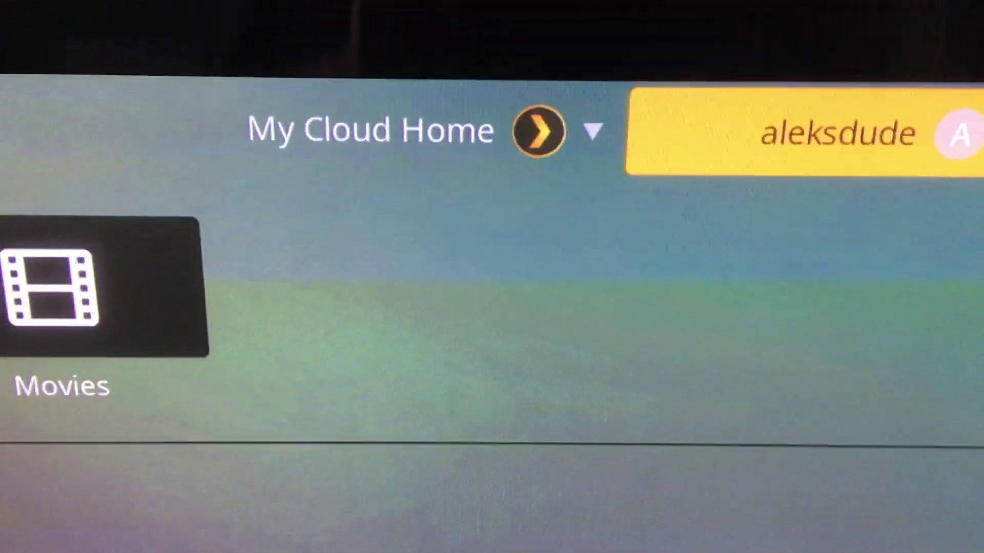
# Open the Plex add-on Settings from the account options.
pyautogui.press('Left')
pyautogui.press('Right')
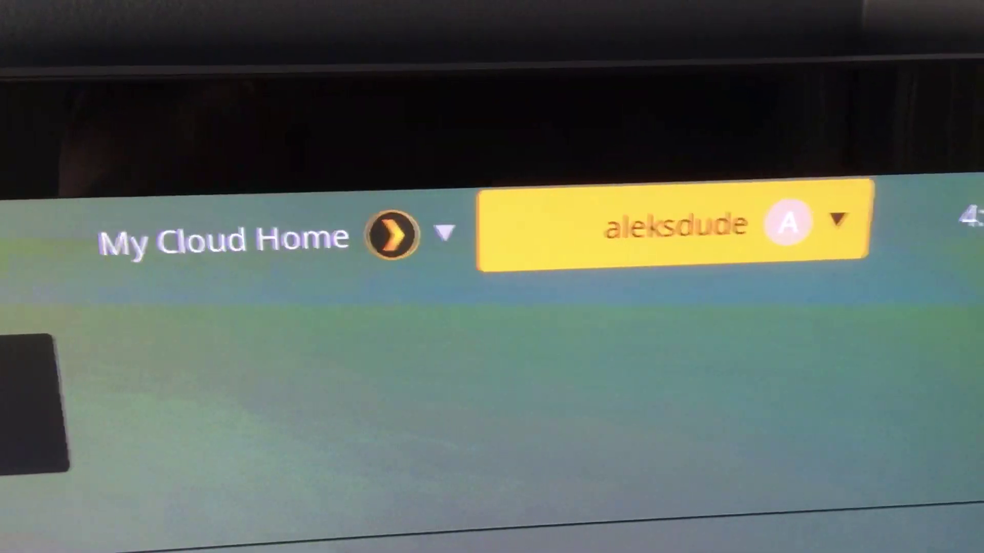
pyautogui.press('Return')
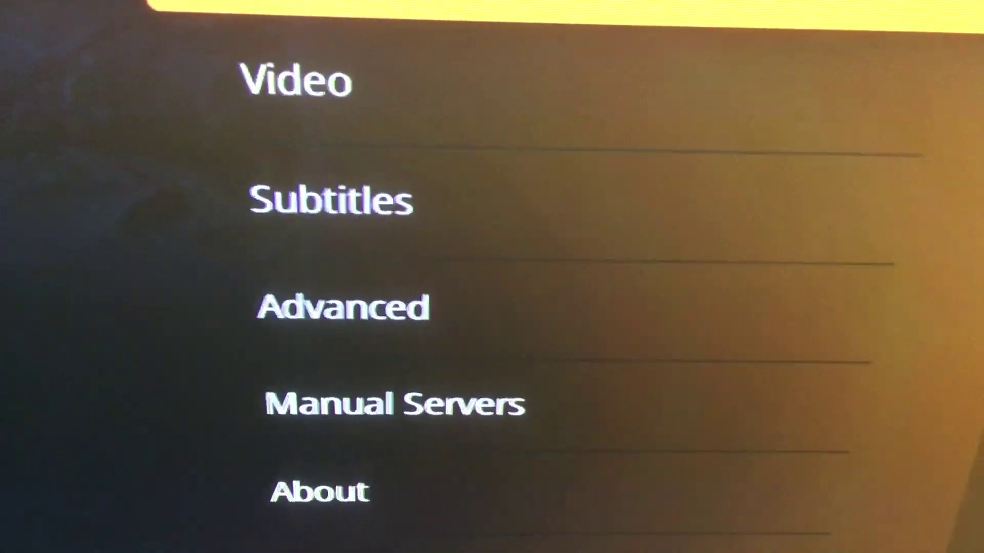
# Move down the settings categories past Subtitles and Advanced toward Manual Servers.
pyautogui.press('Left')
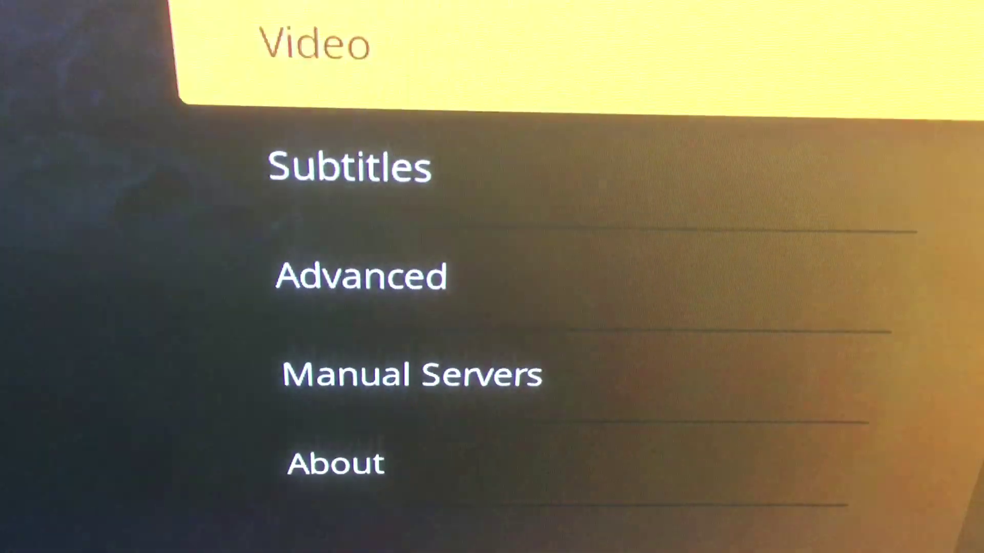
pyautogui.press('Down')
pyautogui.press('Down')
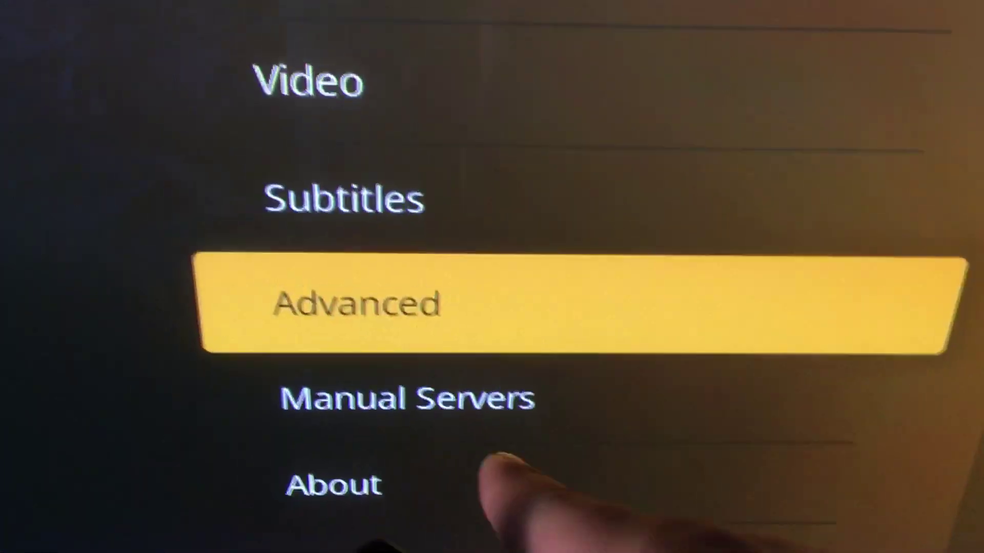
pyautogui.press('Down')
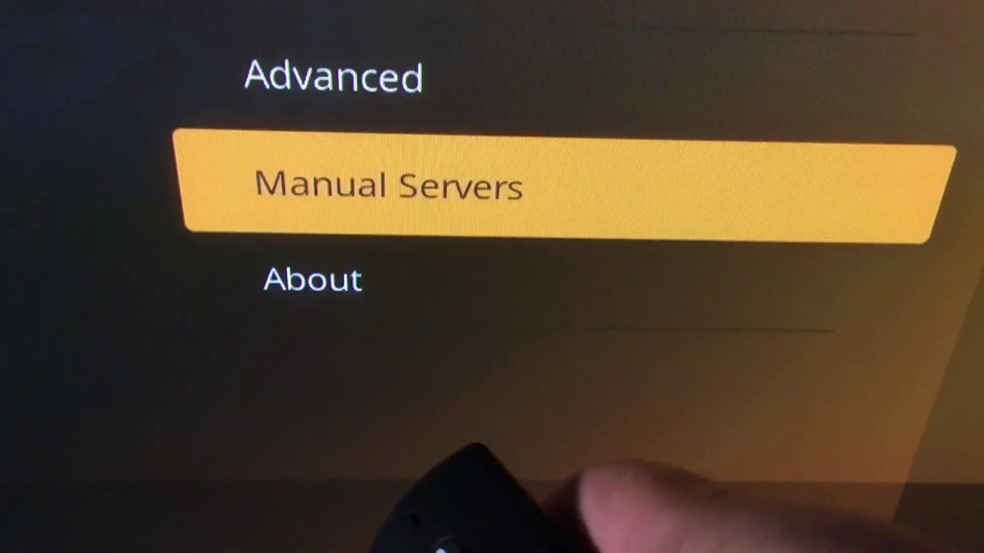